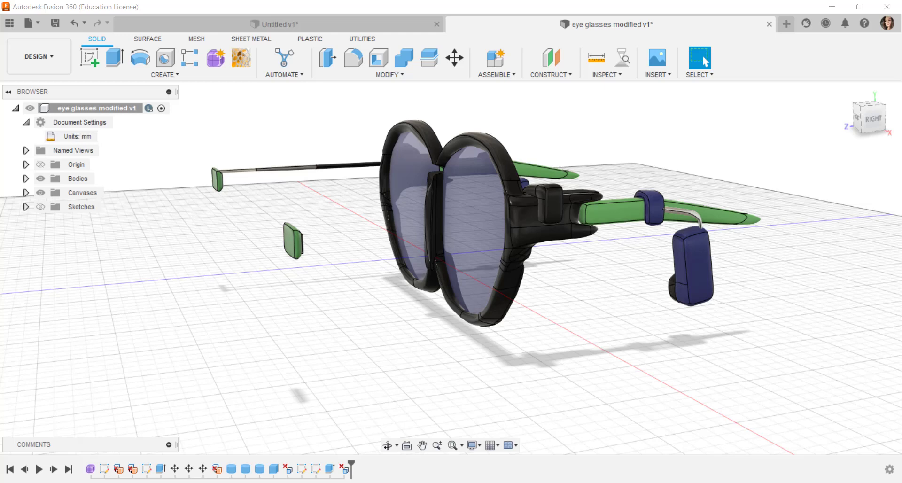
Orbit, pan and zoom around the eyeglasses toward the loose green pad
left_click(300, 75)
left_click(299, 115)
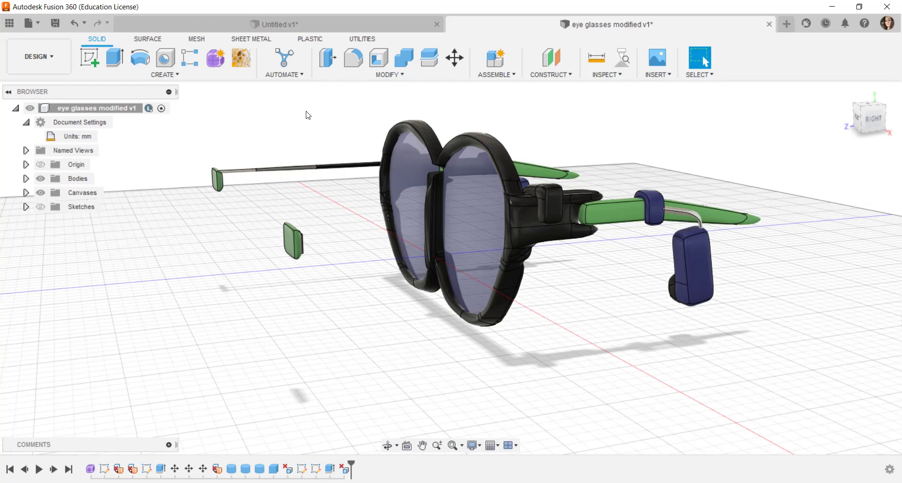
middle_click_drag(318, 199, 403, 181, "shift")
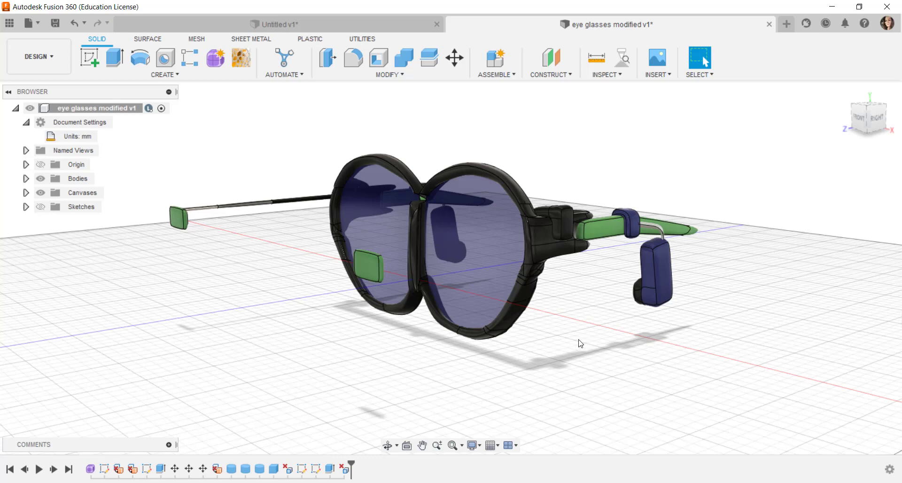
mouse_move(584, 328)
middle_mouse_down("shift")
mouse_move(562, 319)
mouse_move(568, 335)
middle_mouse_up("shift")
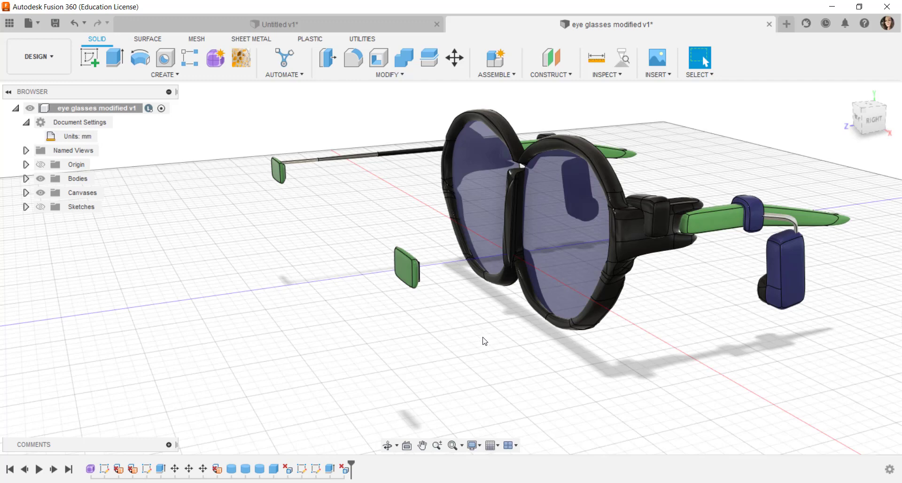
middle_click_drag(490, 346, 470, 346, "shift")
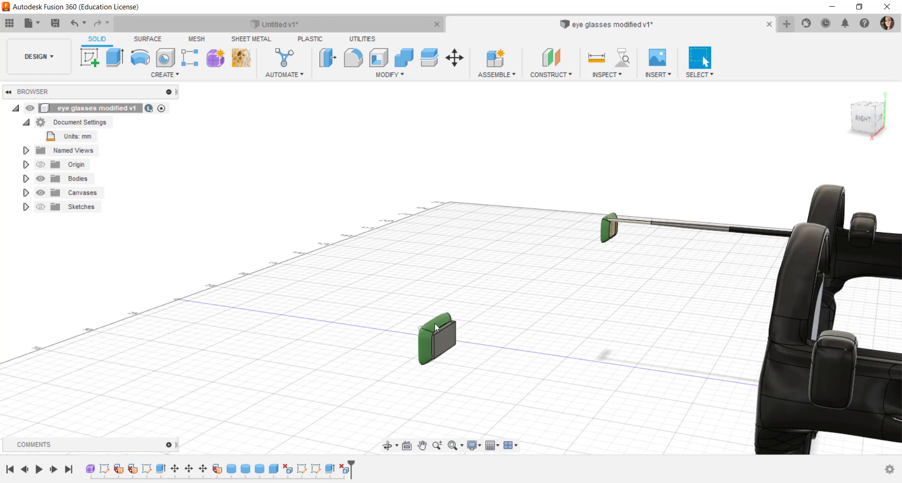
scroll(627, 239, "up", 5)
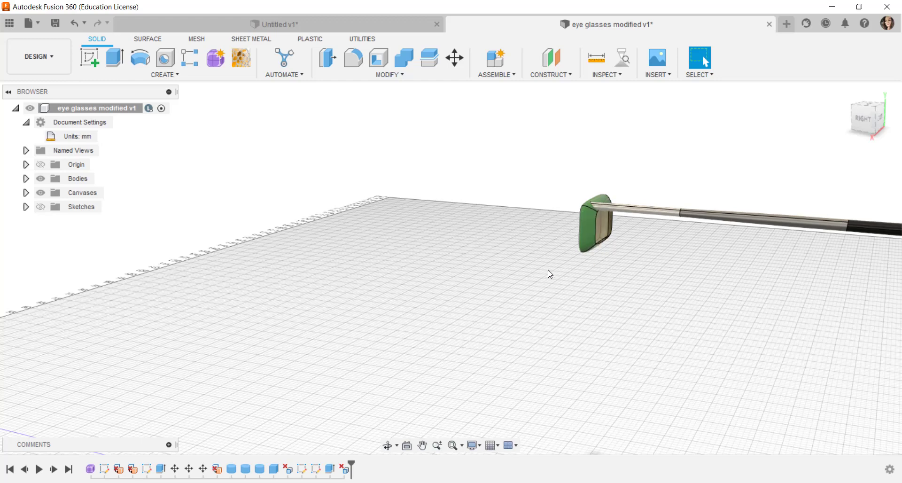
scroll(553, 241, "down", 5)
scroll(552, 240, "down", 2)
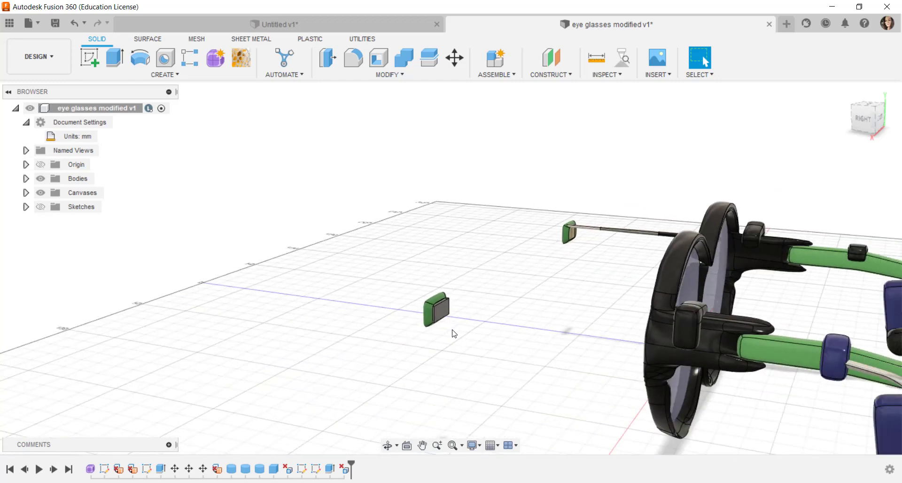
scroll(454, 333, "up", 5)
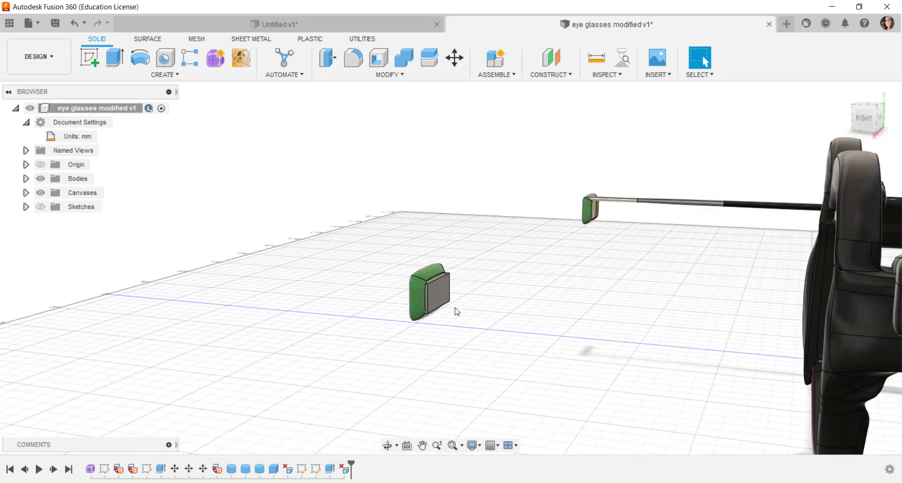
scroll(456, 311, "down", 1)
middle_click_drag(443, 328, 368, 285)
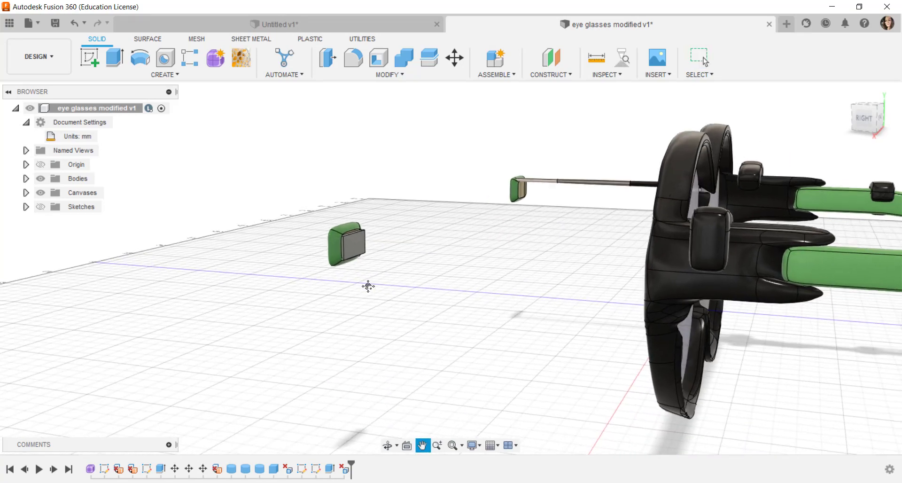
middle_click_drag(346, 335, 367, 320, "shift")
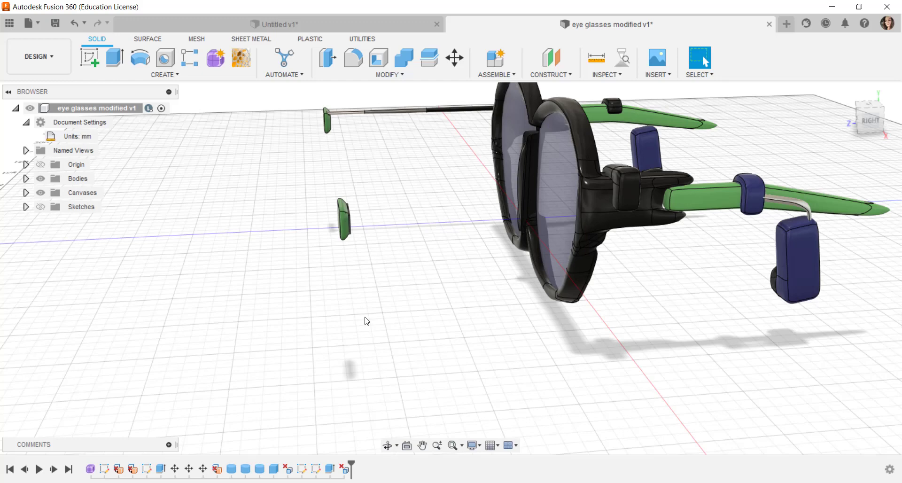
Select the inner side face of the loose green tip piece
scroll(615, 192, "up", 3)
left_click(616, 197)
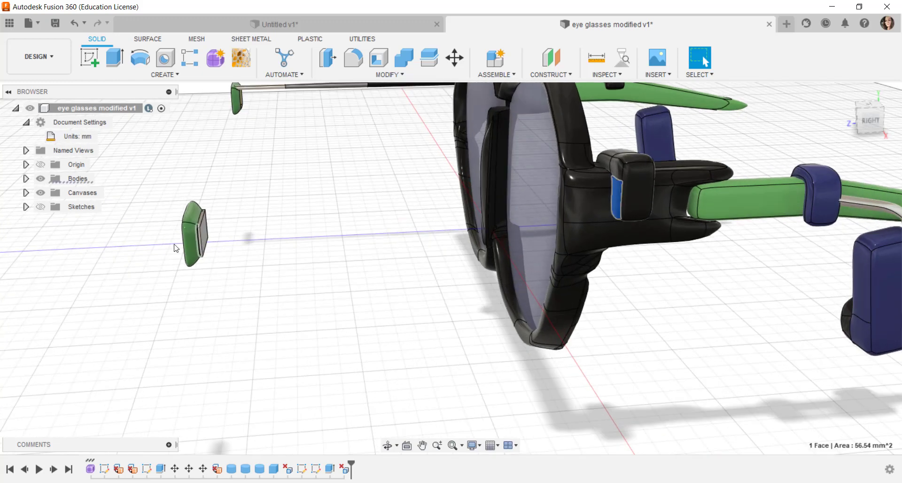
left_click(204, 232)
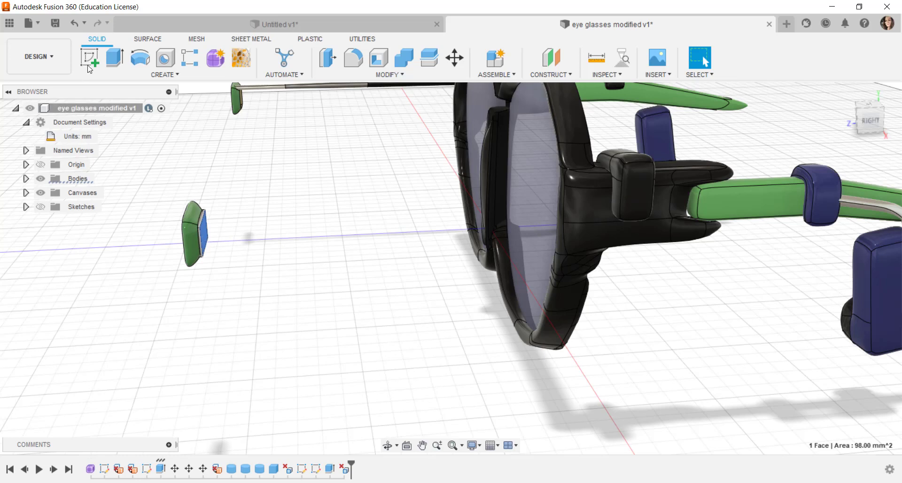
Start Automated Modeling and add the hinge block face as the second face to connect
left_click(297, 75)
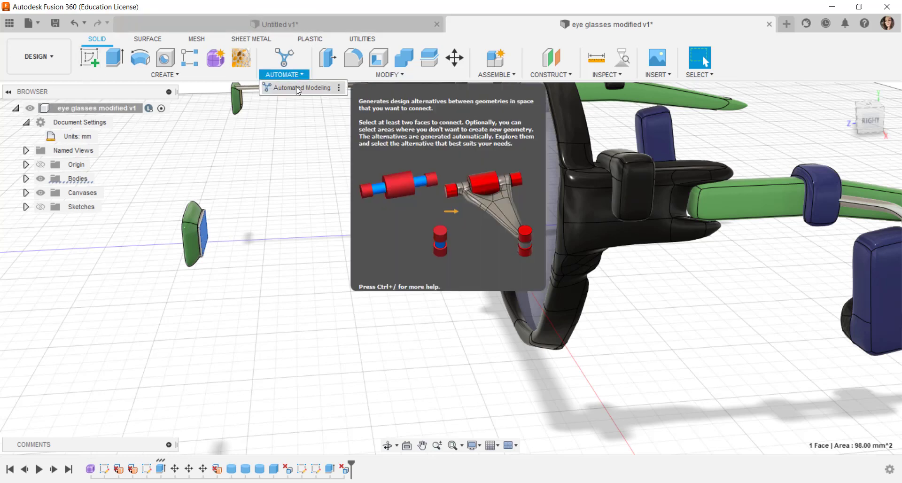
left_click(298, 87)
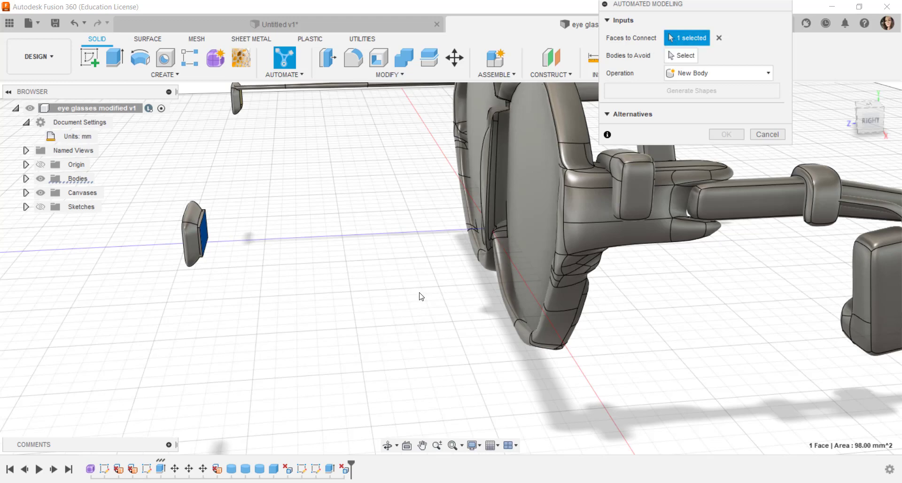
middle_click_drag(421, 296, 428, 303, "shift")
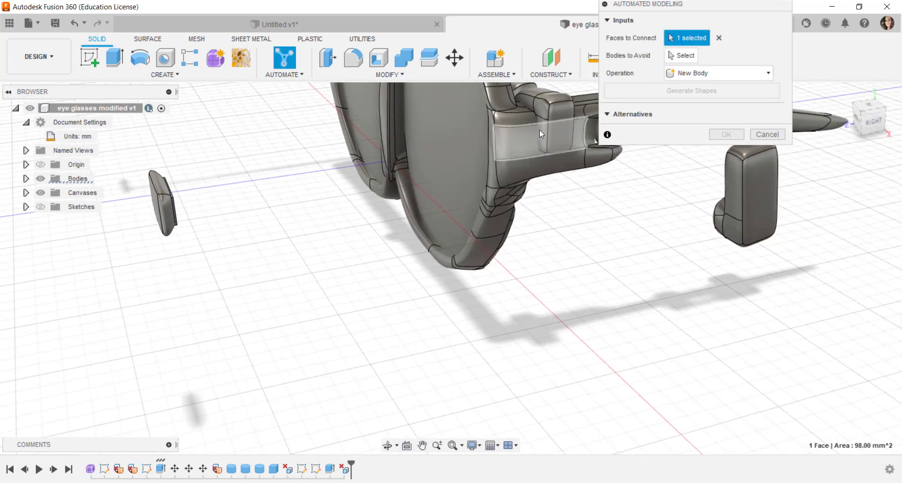
left_click(542, 130)
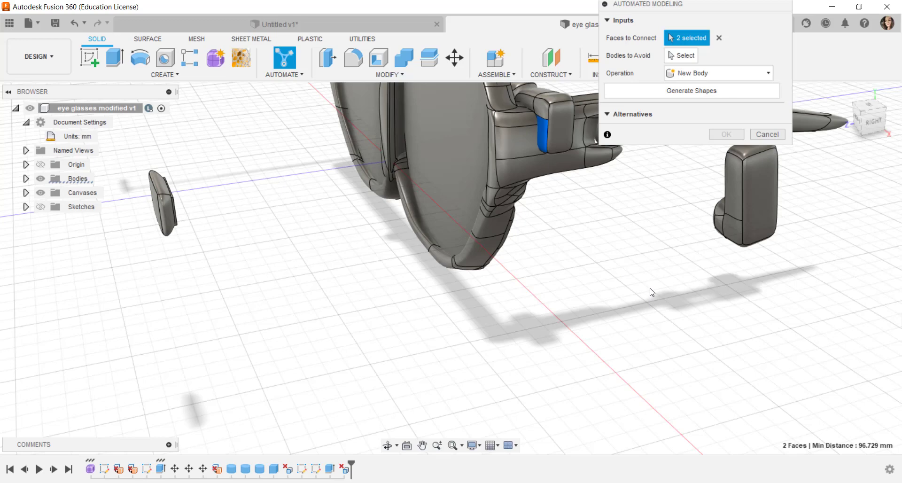
Keep New Body as the automated modeling operation
middle_click_drag(650, 293, 493, 252, "shift")
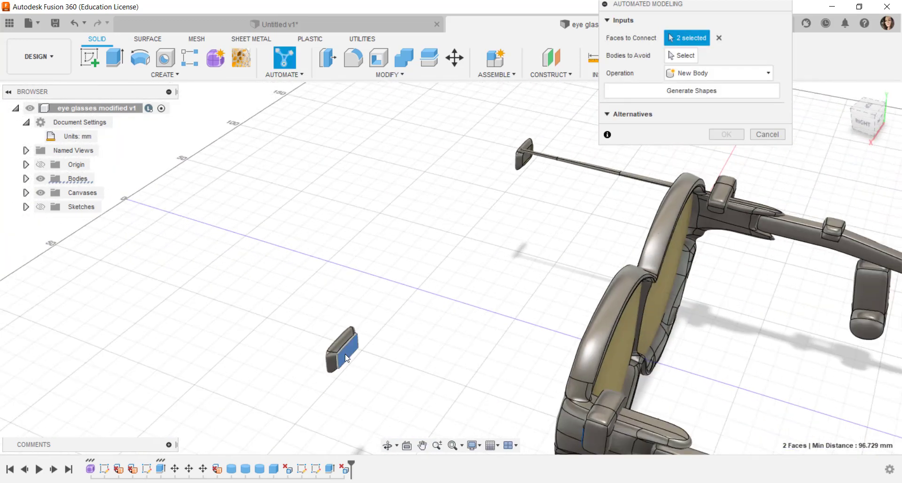
scroll(293, 248, "down", 3)
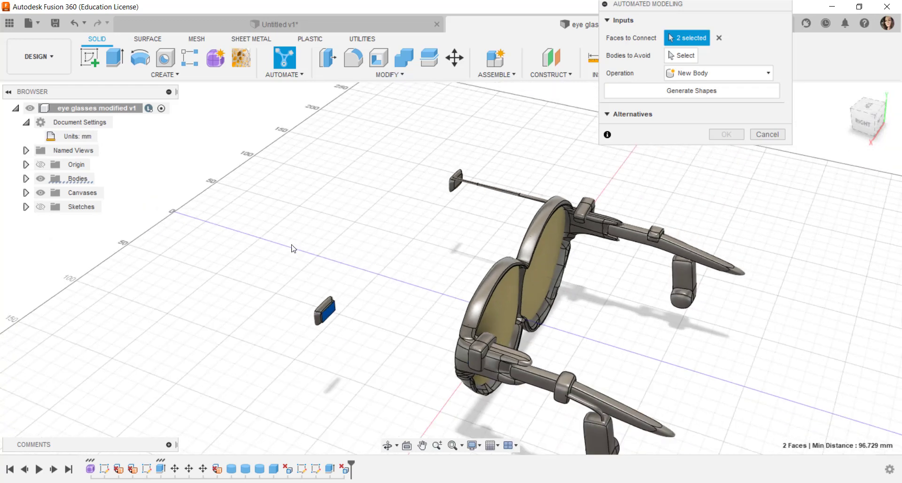
middle_click_drag(261, 393, 358, 291, "shift")
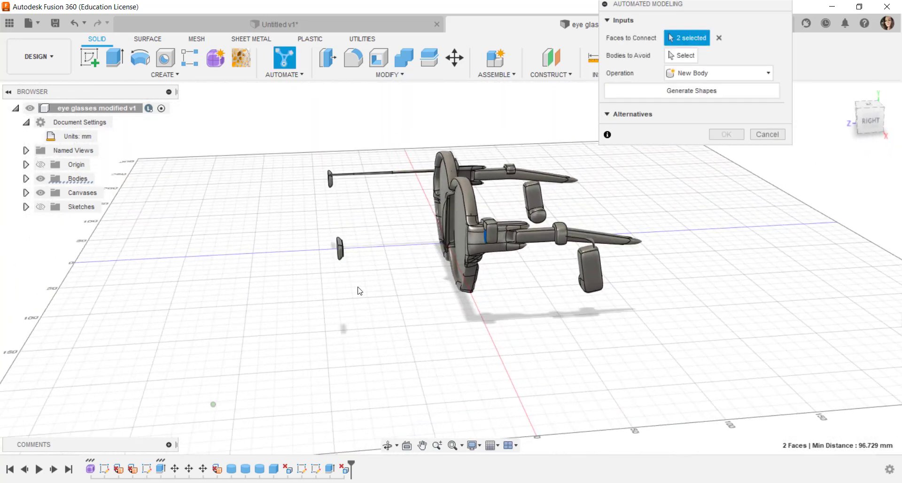
scroll(374, 268, "up", 2)
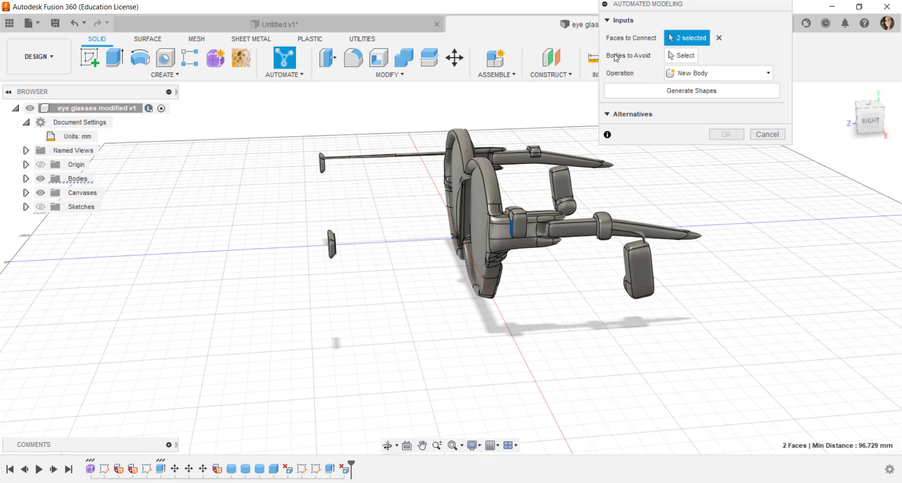
left_click(766, 74)
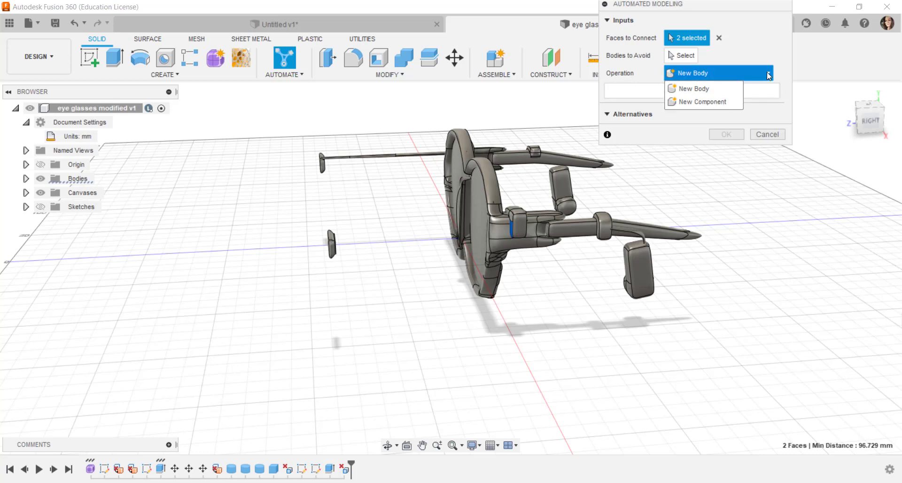
left_click(767, 74)
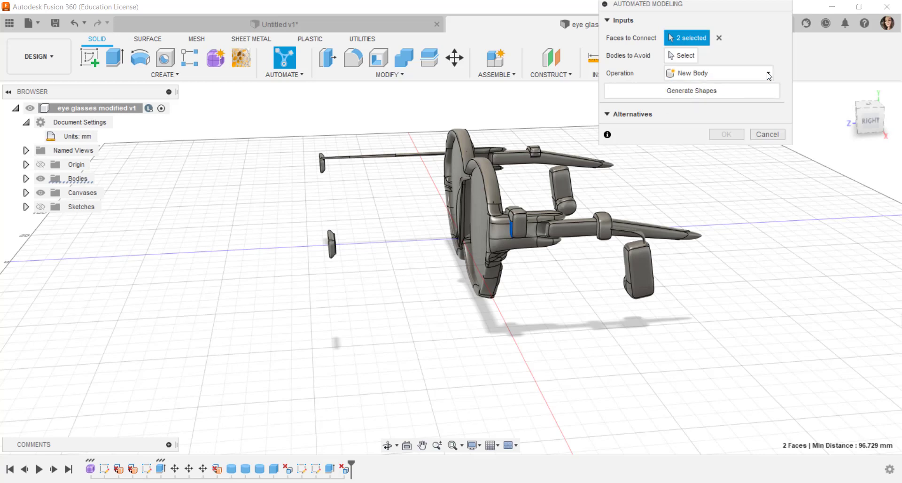
Generate the connecting shapes, preview Alternatives 1 through 6, and choose Alternative 2
left_click(685, 90)
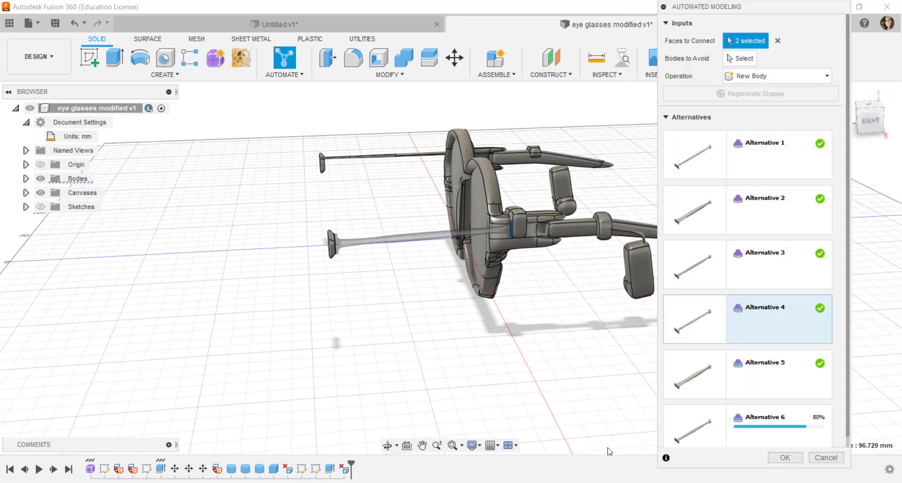
left_click(705, 159)
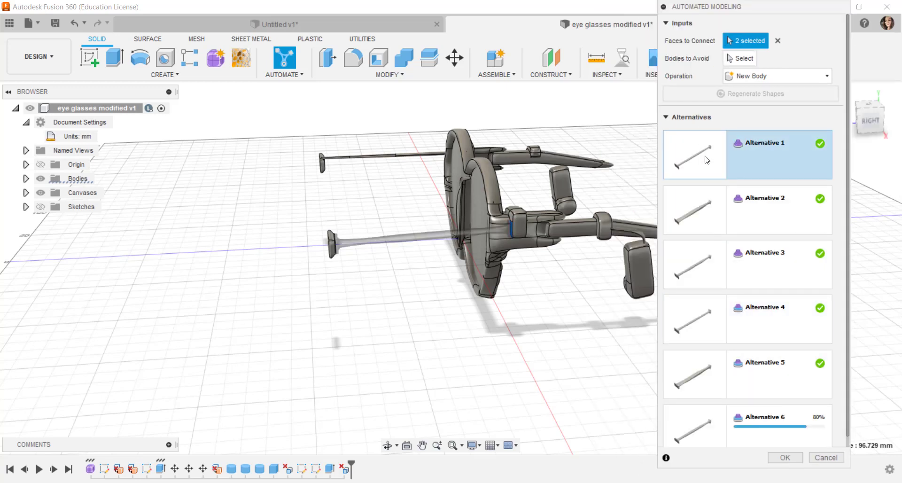
left_click(691, 203)
left_click(699, 257)
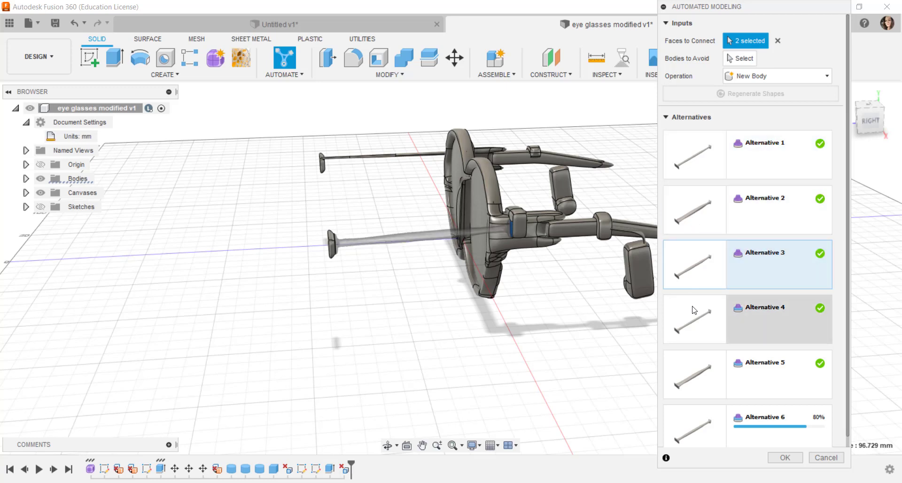
left_click(690, 310)
left_click(691, 383)
left_click(698, 424)
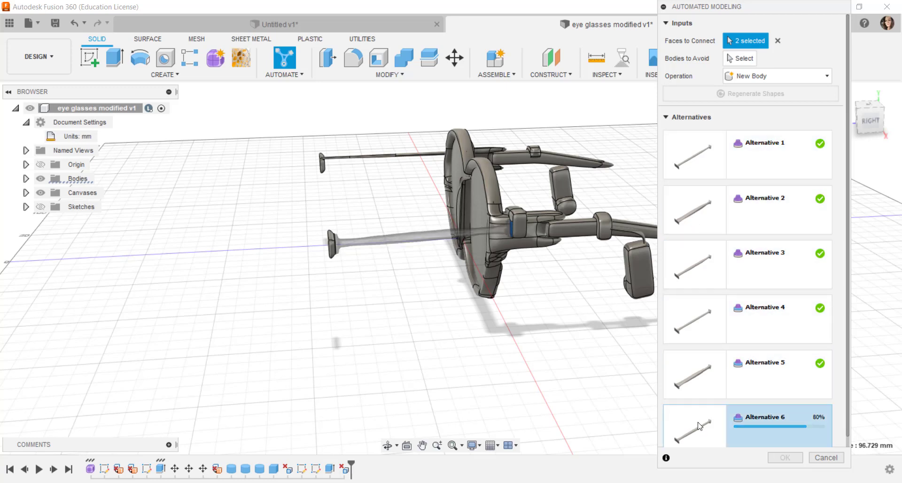
left_click(705, 215)
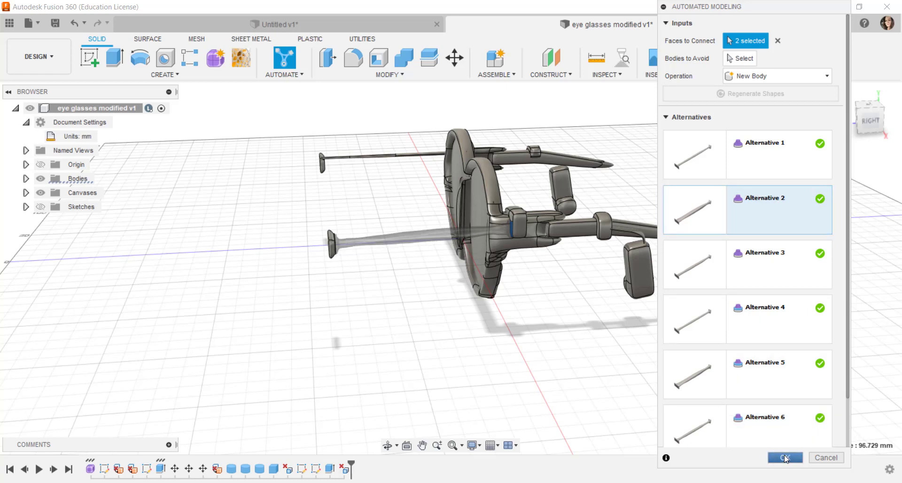
left_click(784, 457)
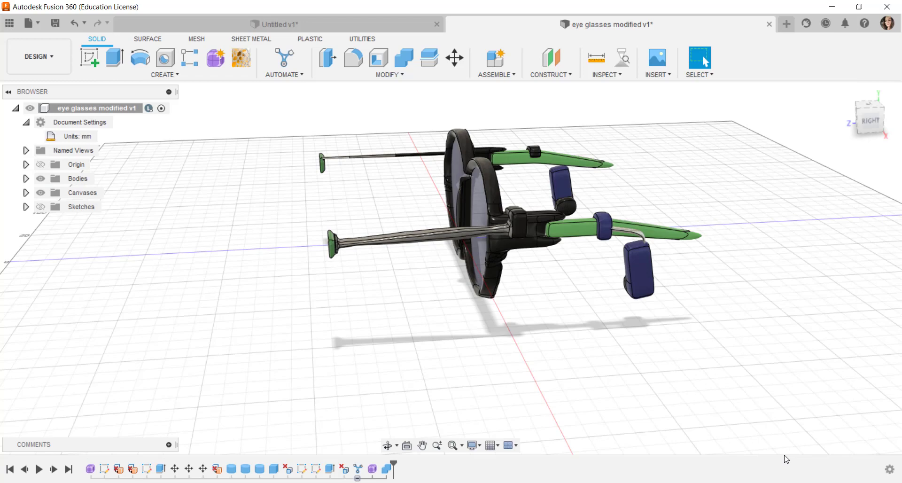
scroll(401, 267, "up", 2)
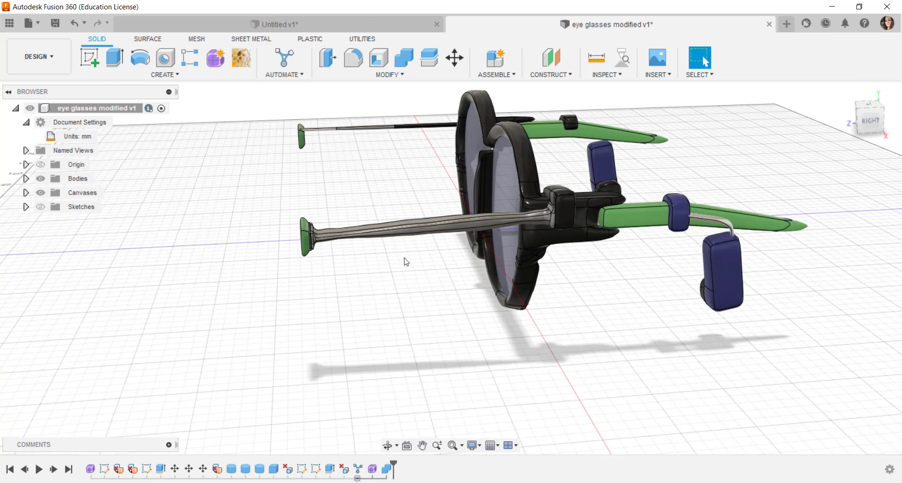
mouse_move(406, 261)
middle_mouse_down("shift")
mouse_move(425, 274)
mouse_move(421, 256)
mouse_move(393, 256)
mouse_move(392, 266)
mouse_move(409, 274)
mouse_move(413, 260)
middle_mouse_up("shift")
Edit the AutomatedModeling feature from the timeline and accept the regenerated temple bar
scroll(408, 274, "down", 2)
scroll(408, 273, "down", 1)
scroll(413, 262, "up", 2)
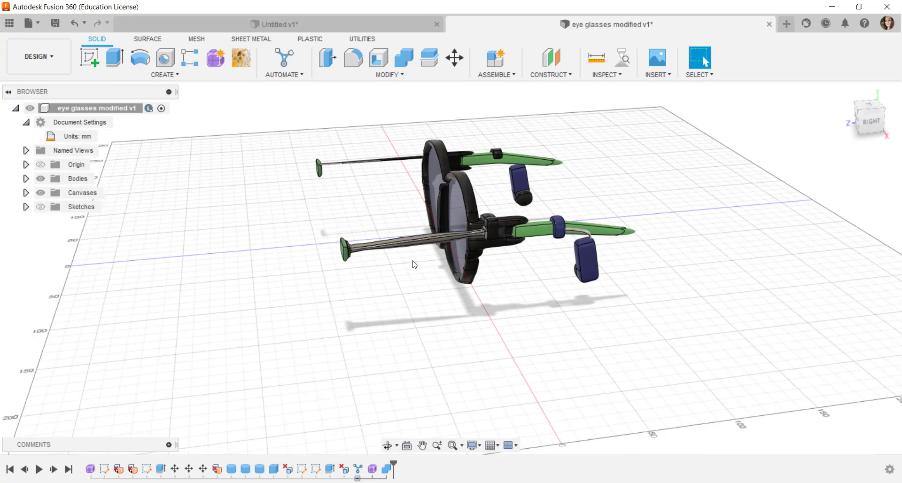
left_click(357, 469)
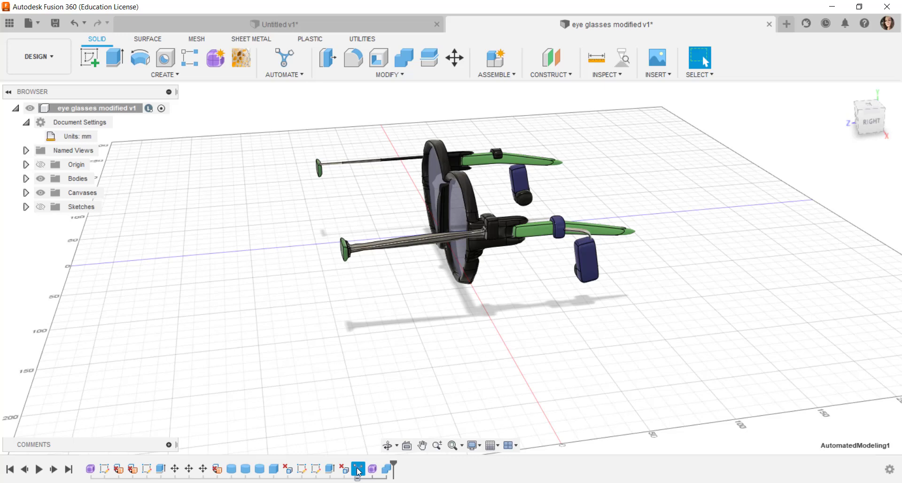
right_click(358, 471)
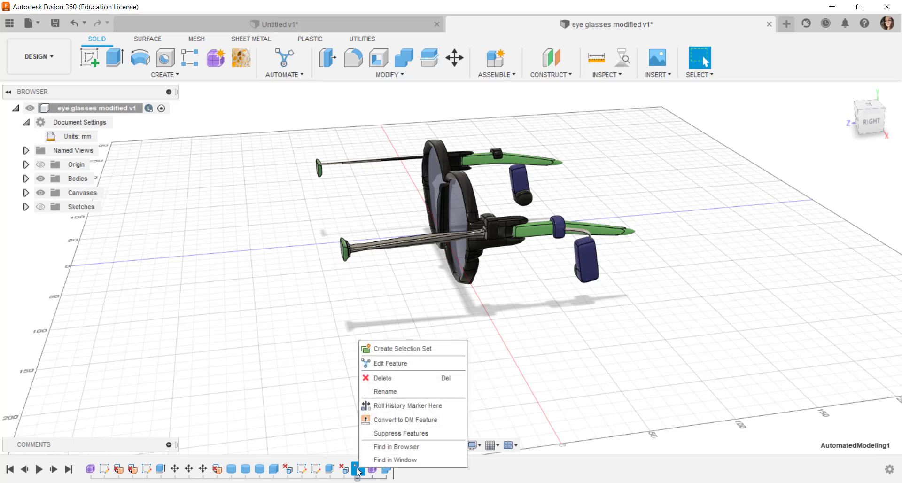
left_click(387, 366)
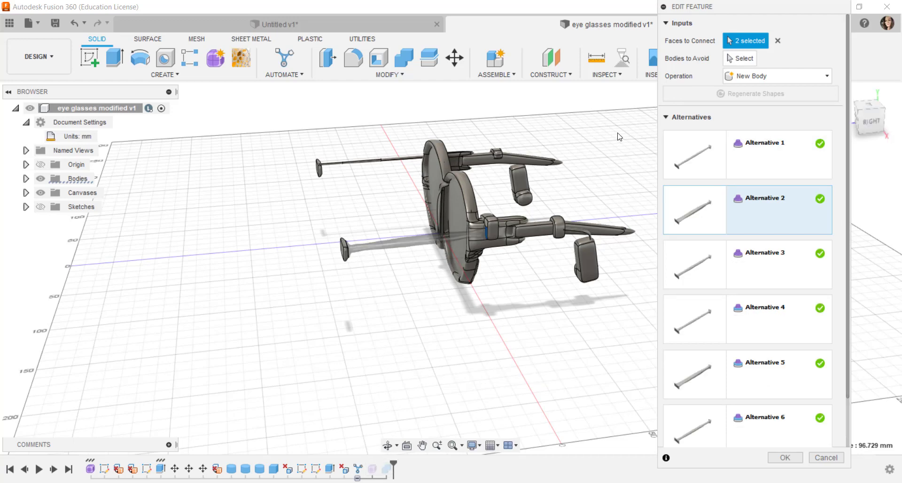
key("Return")
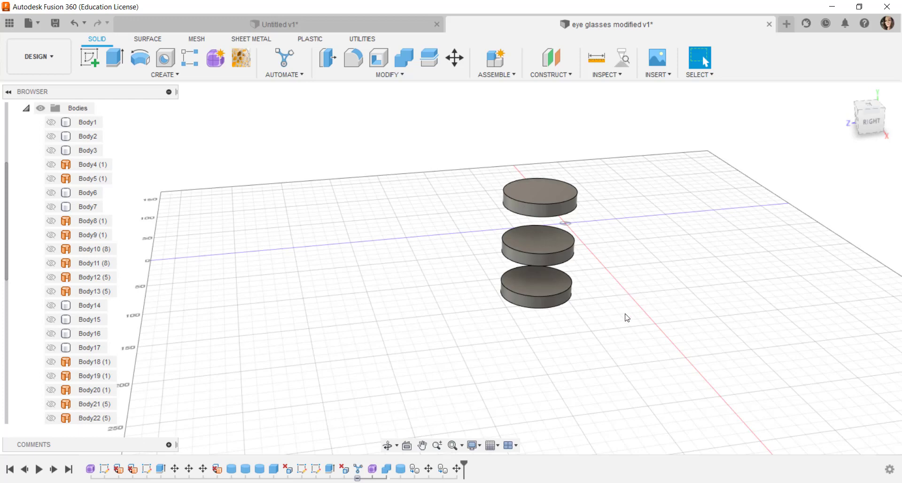
Orbit the view lower to frame the three stacked cylinders
mouse_move(631, 321)
middle_mouse_down("shift")
mouse_move(646, 269)
mouse_move(624, 314)
middle_mouse_up("shift")
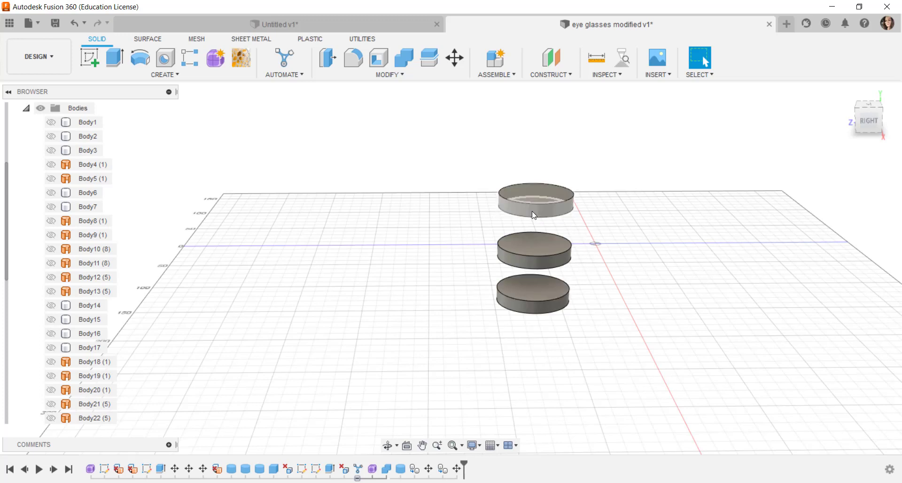
Start Automated Modeling and select the bottom cylinder's top face and the top cylinder's bottom face
left_click(299, 74)
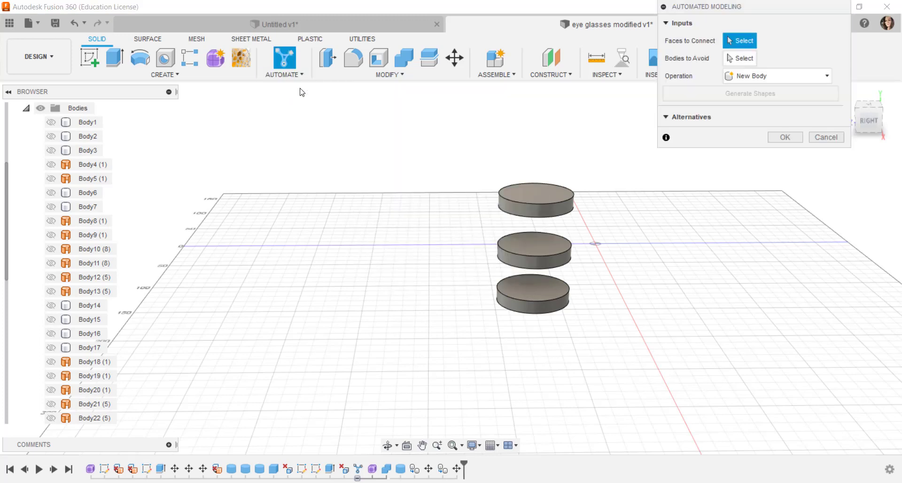
left_click(544, 287)
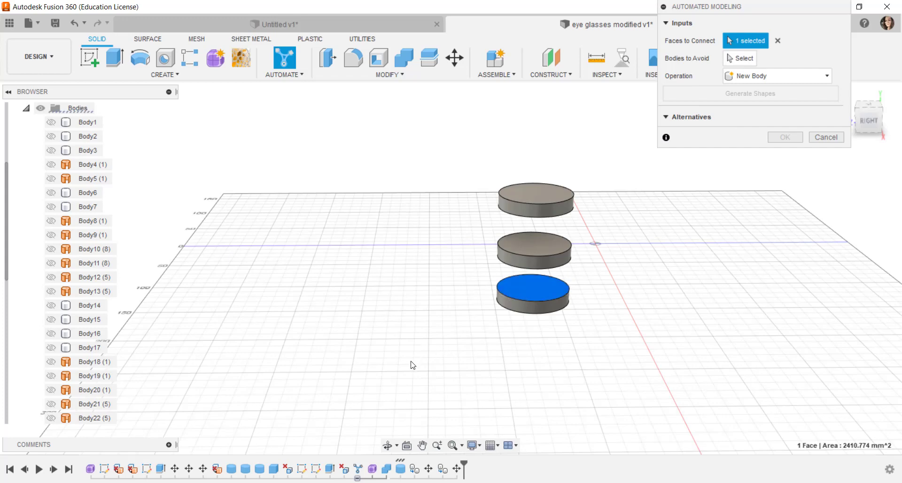
middle_click_drag(413, 365, 517, 183, "shift")
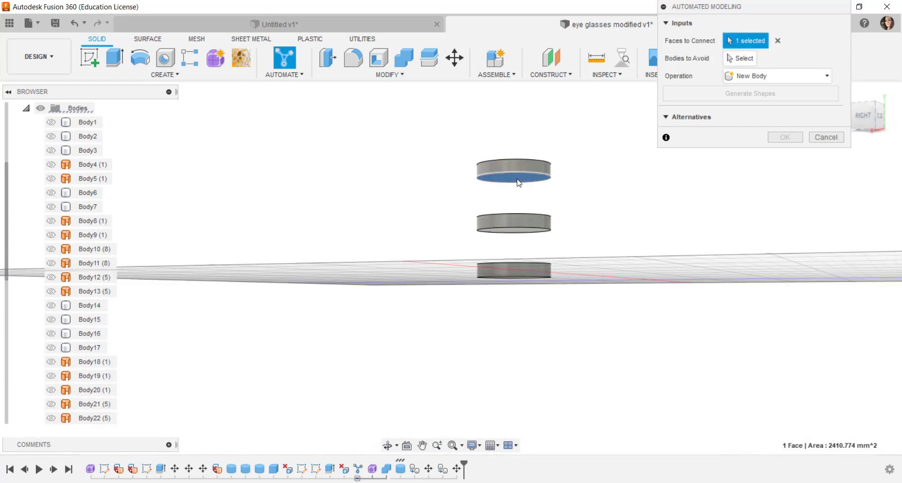
left_click(518, 181)
middle_click_drag(387, 325, 399, 352, "shift")
Set the middle cylinder as a body to avoid and generate the shapes
left_click(740, 58)
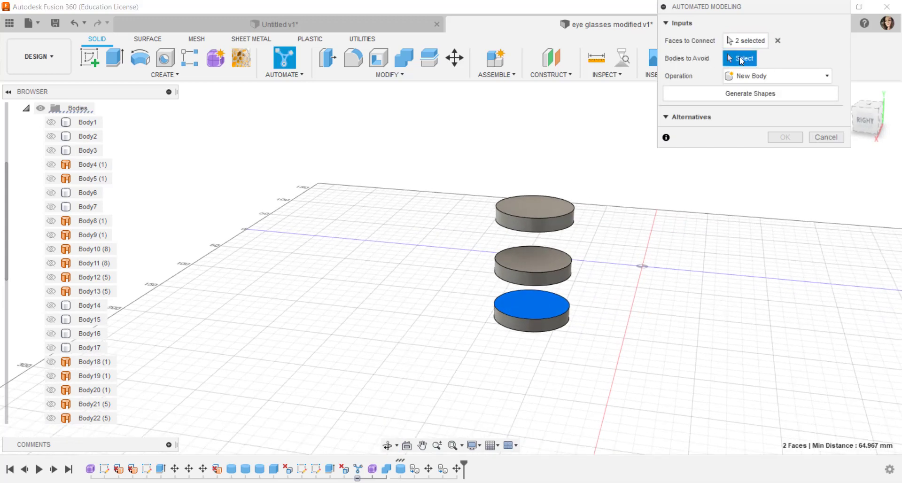
left_click(531, 263)
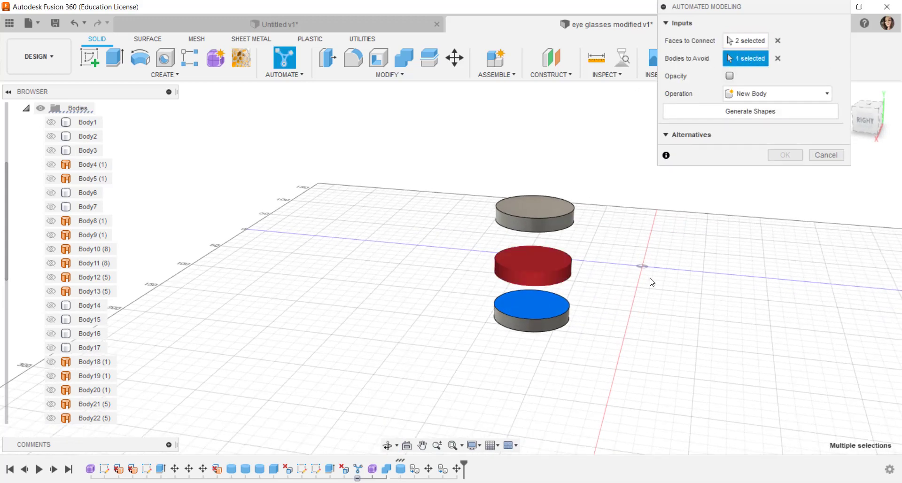
left_click(743, 113)
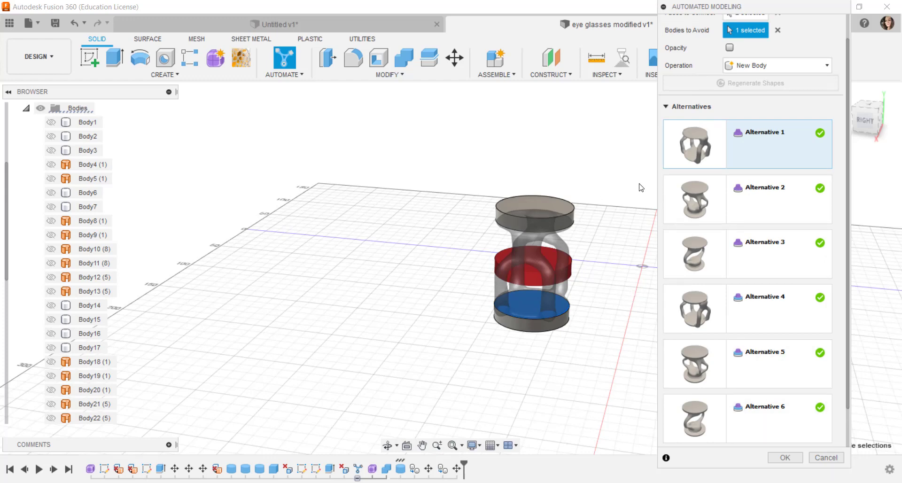
Compare Alternatives 2, 3, 4 and 6, then accept Alternative 2 as the new body
left_click(692, 199)
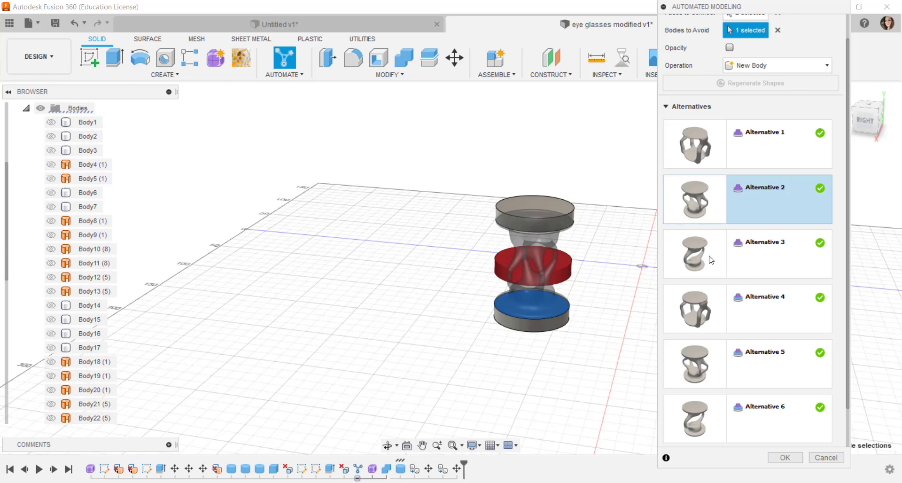
left_click(692, 252)
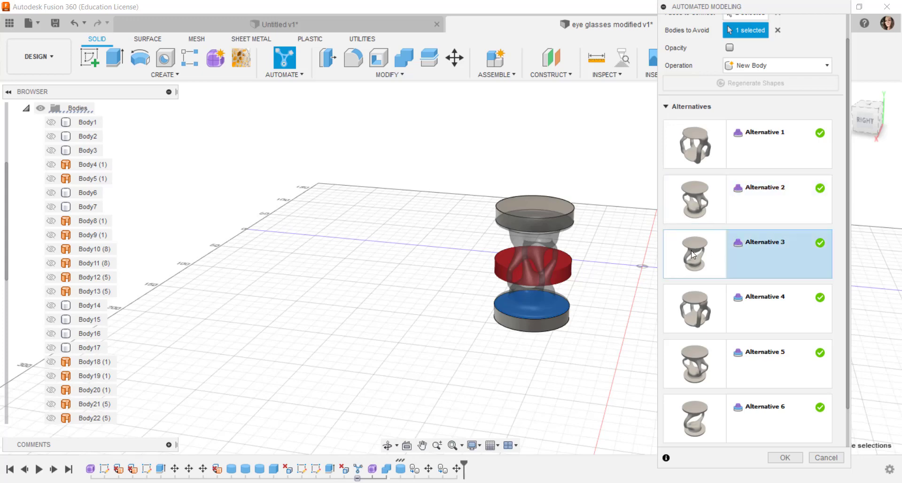
left_click(700, 308)
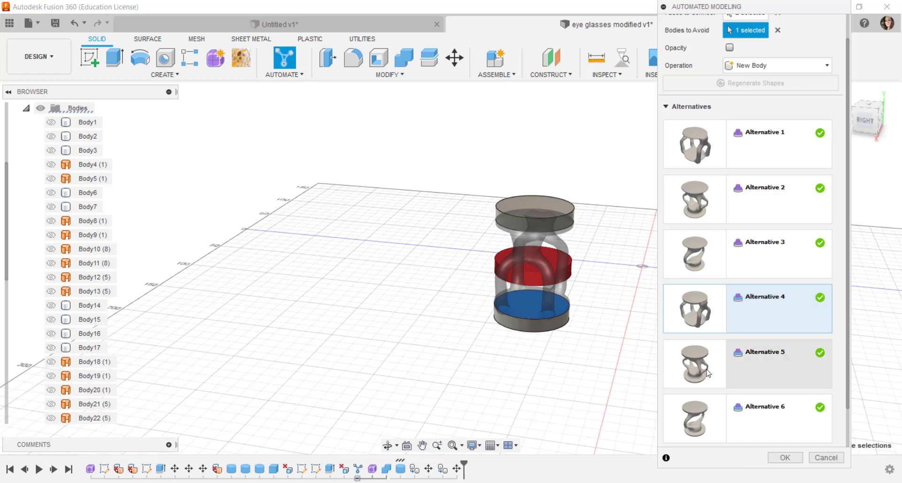
left_click(703, 417)
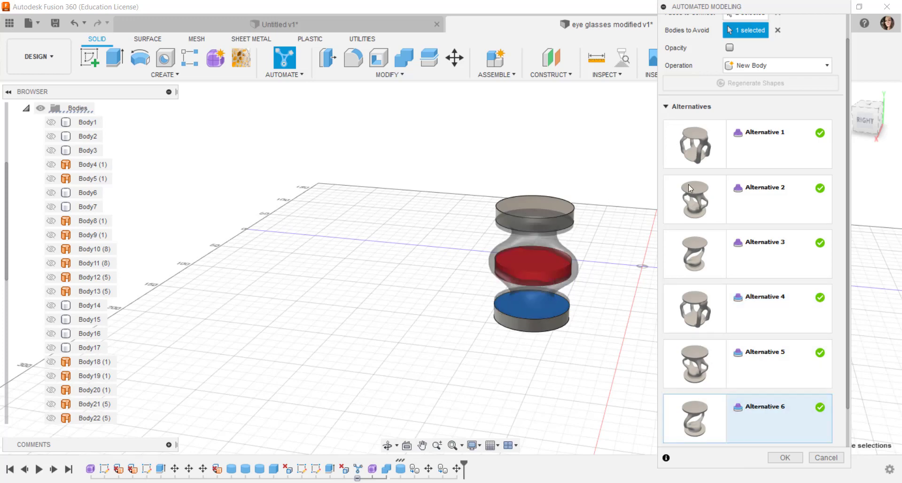
left_click(696, 200)
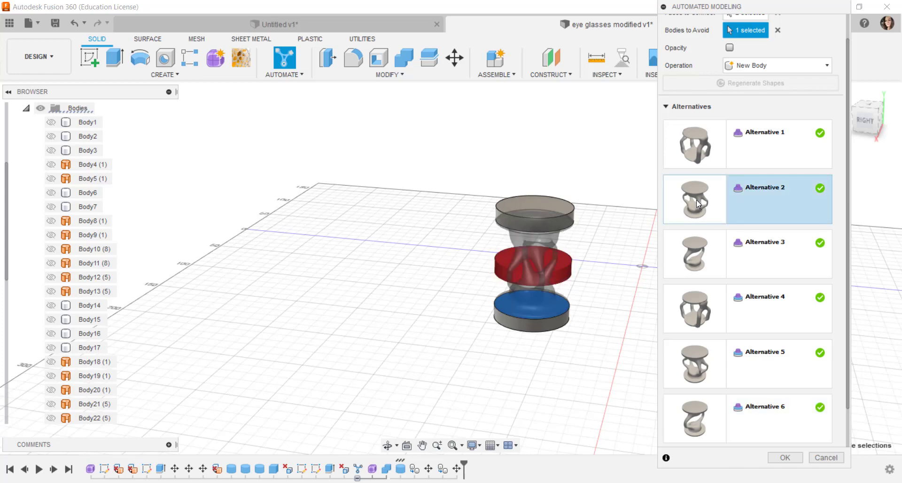
left_click(790, 459)
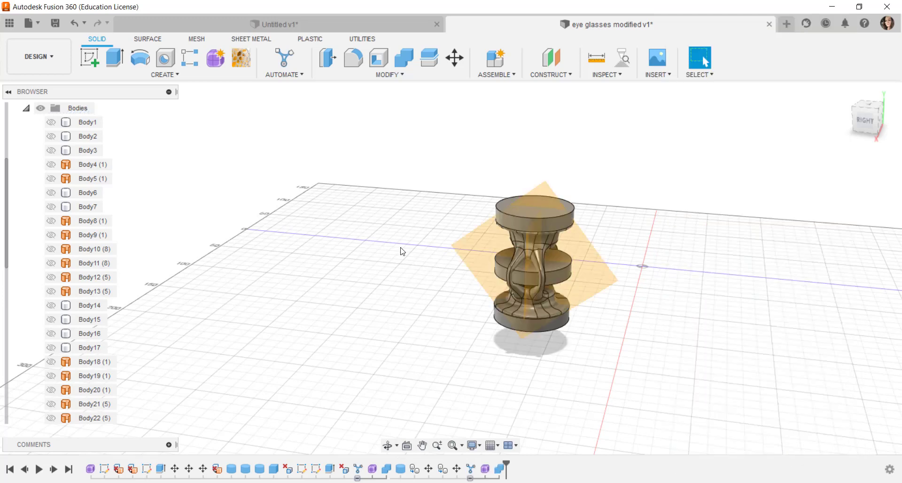
Hide construction planes Plane2 and Plane1 with the V shortcut
left_click(475, 254)
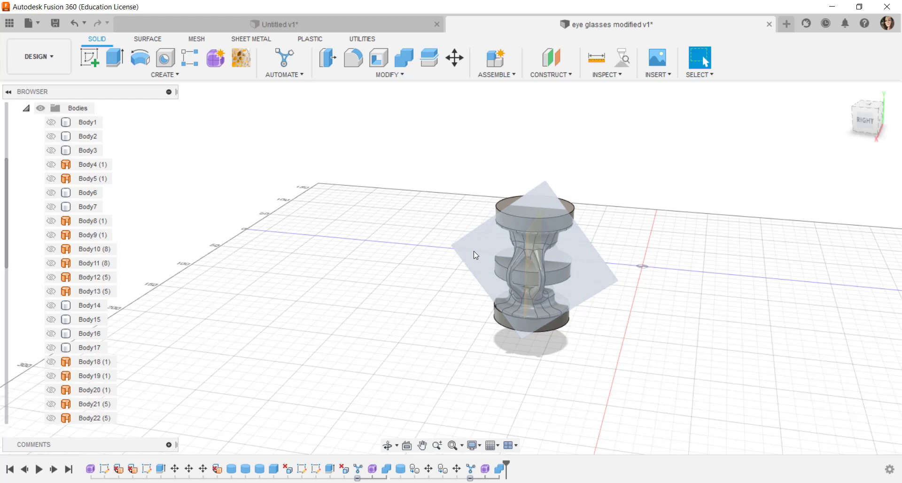
key("v")
scroll(484, 289, "up", 3)
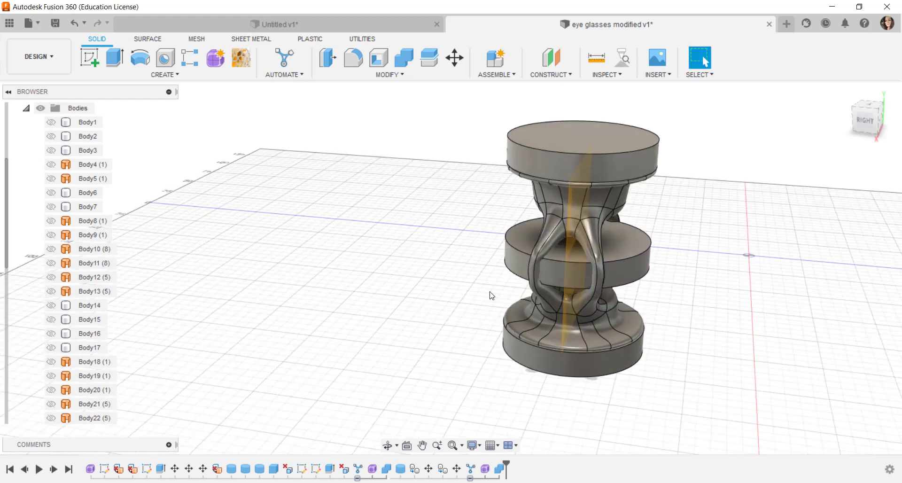
middle_click_drag(434, 313, 504, 250, "shift")
left_click(469, 213)
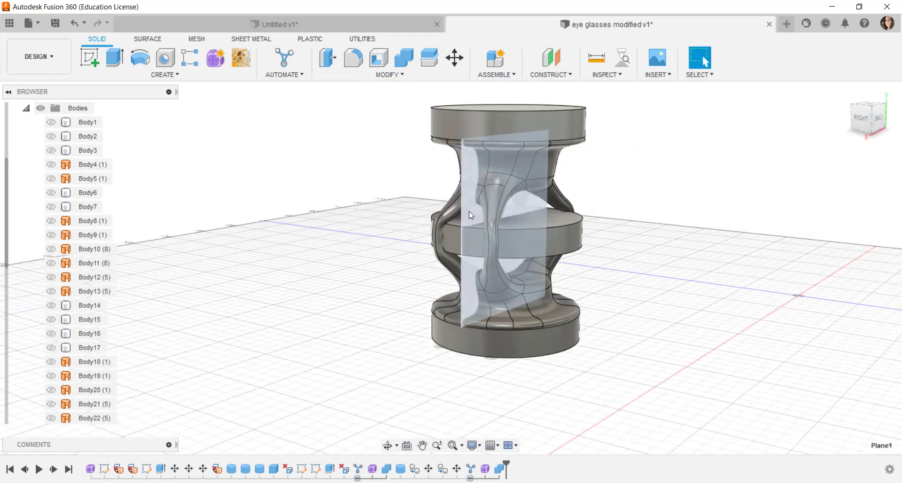
key("v")
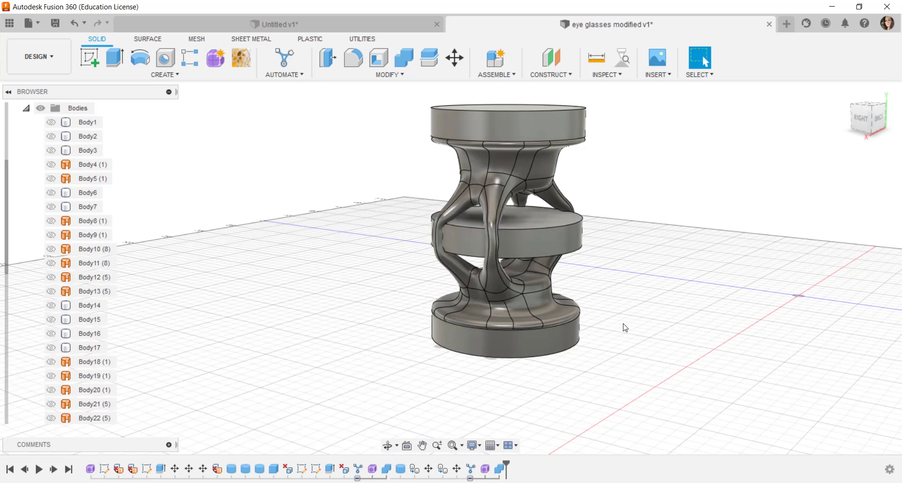
scroll(617, 328, "up", 3)
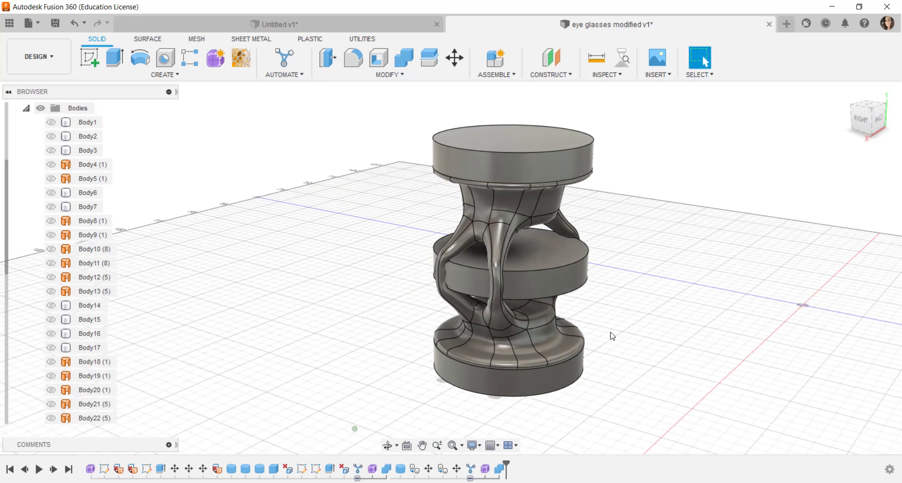
left_click(547, 345)
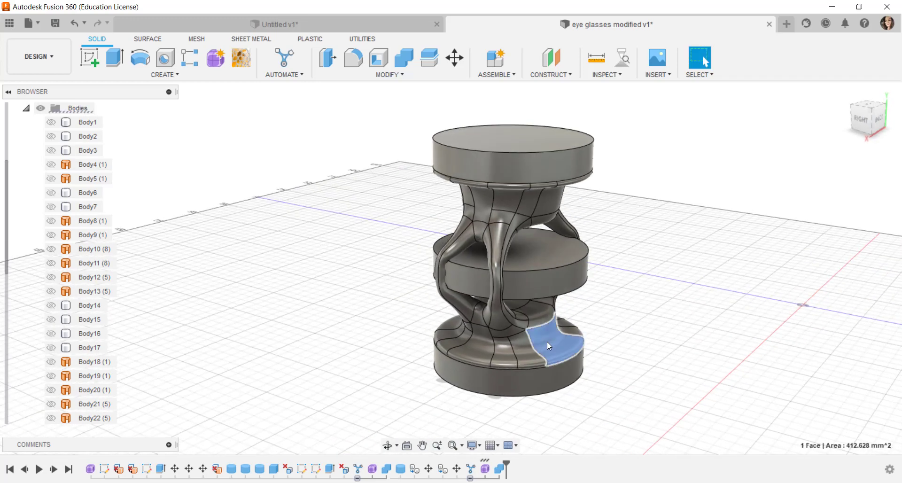
right_click(547, 346)
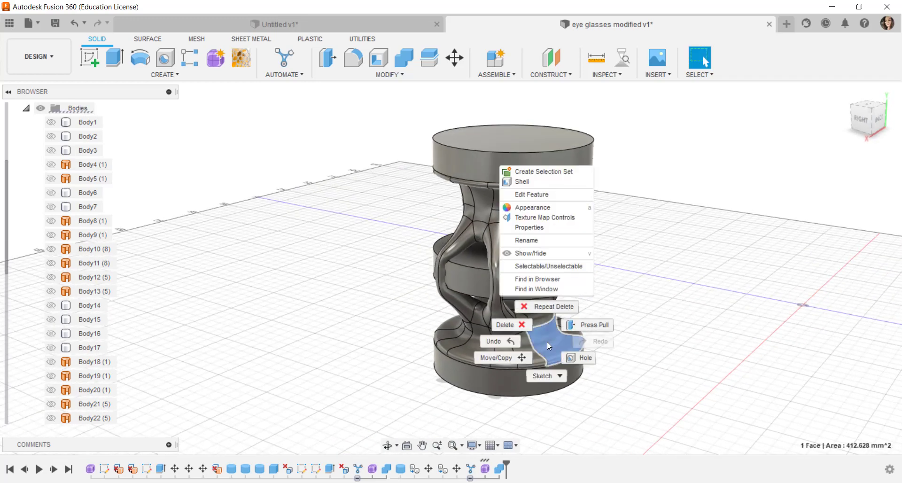
left_click(539, 193)
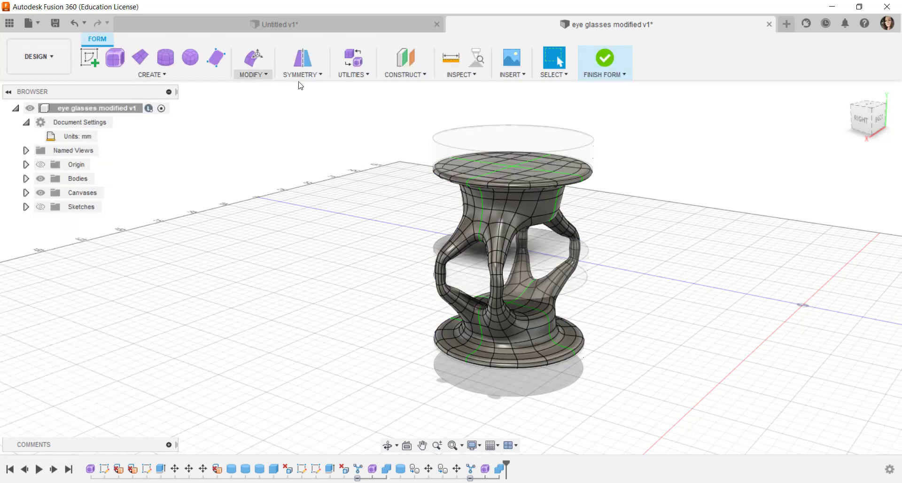
left_click(264, 75)
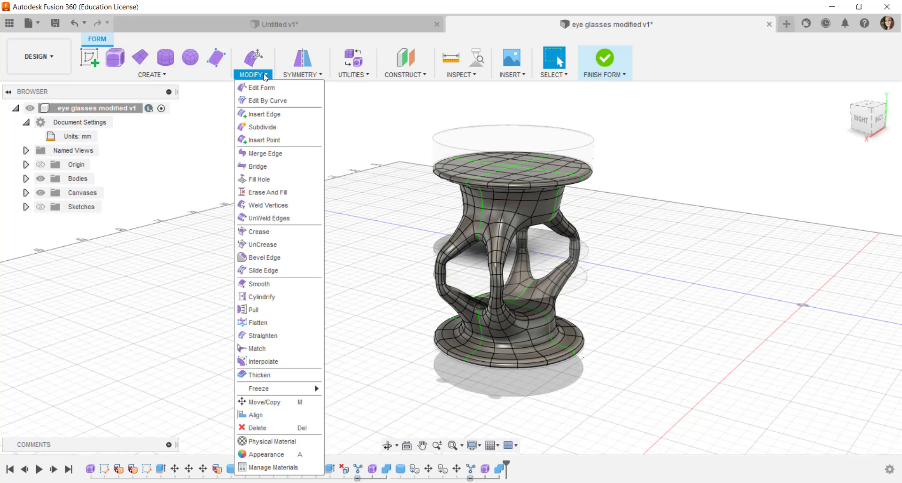
left_click(265, 76)
left_click(608, 58)
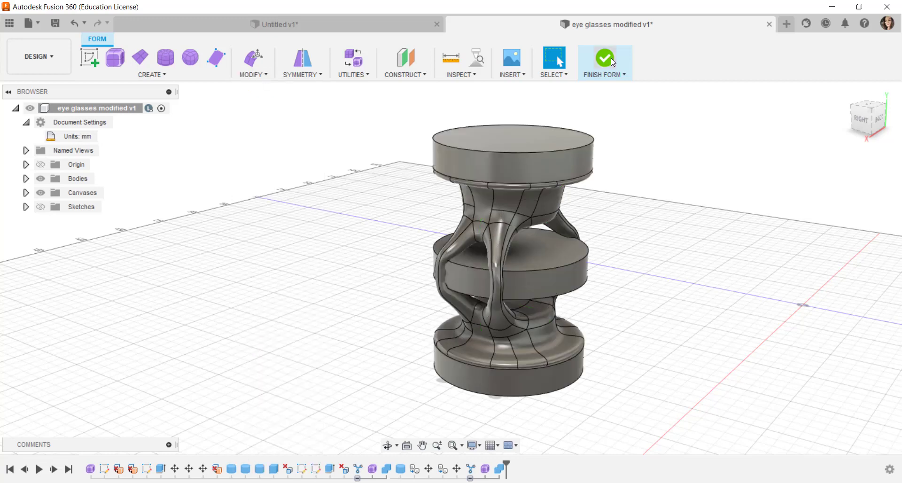